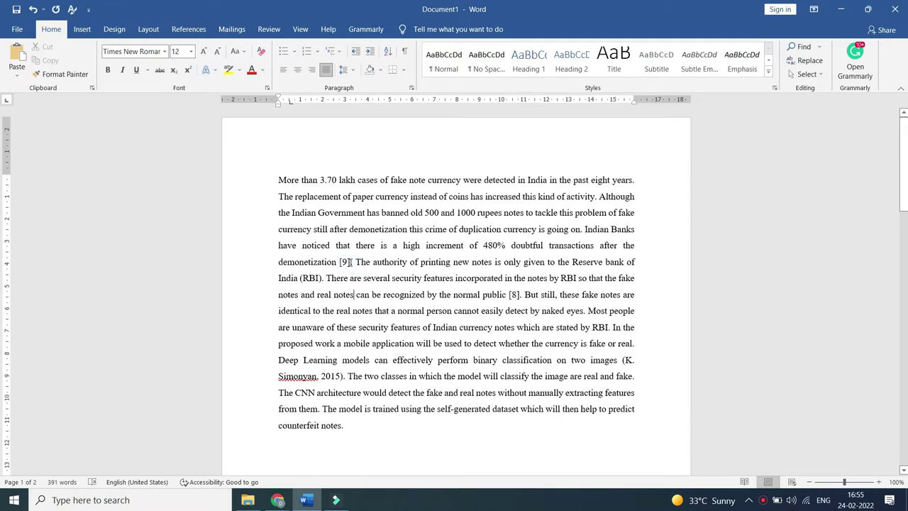
# Step: Apply yellow highlighting to citations [9], [8] and the author-year citation (K. Simonyan, 2015)
pyautogui.moveTo(350, 262); pyautogui.dragTo(338, 263)
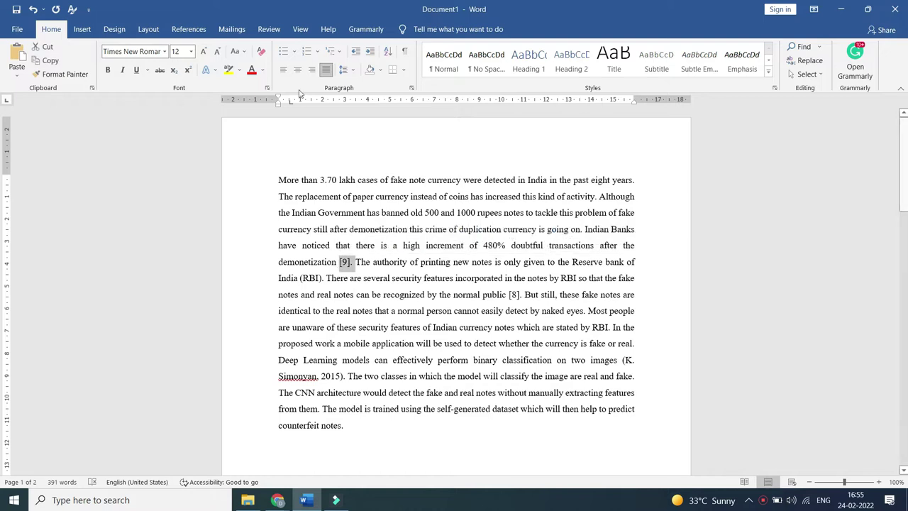
pyautogui.click(228, 70)
pyautogui.press('Left')
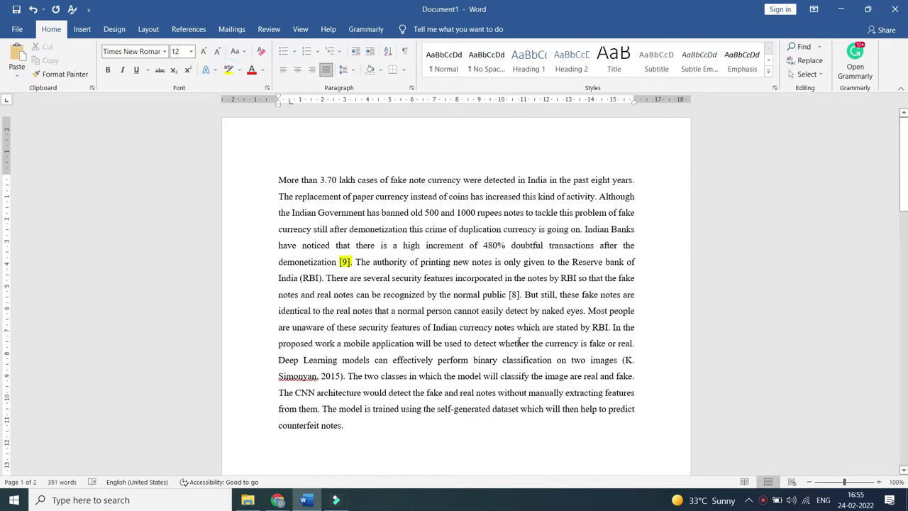
pyautogui.click(515, 294)
pyautogui.doubleClick(515, 295)
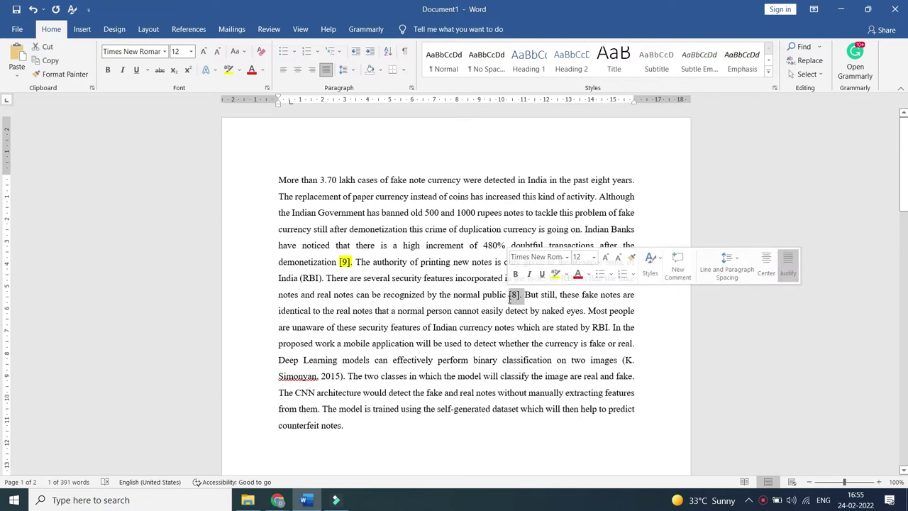
pyautogui.click(227, 69)
pyautogui.press('Left')
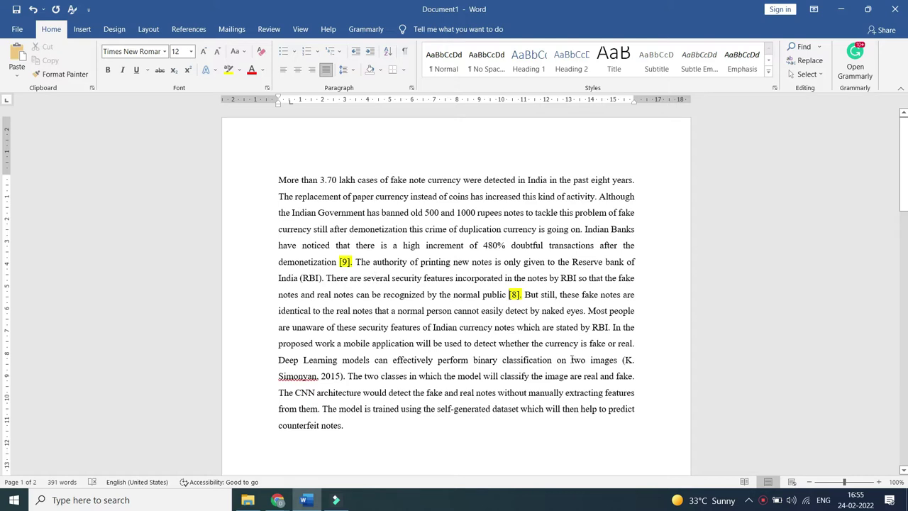
pyautogui.moveTo(619, 363); pyautogui.dragTo(346, 378)
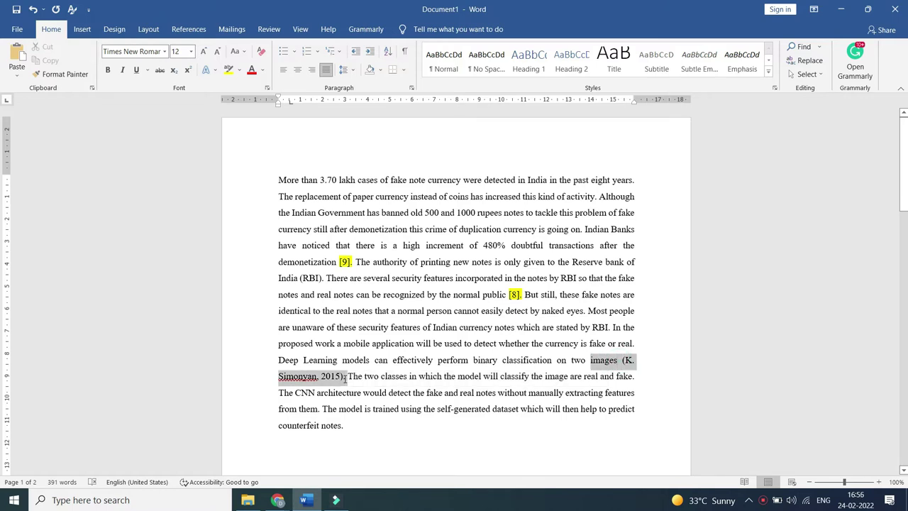
pyautogui.click(228, 70)
pyautogui.click(417, 323)
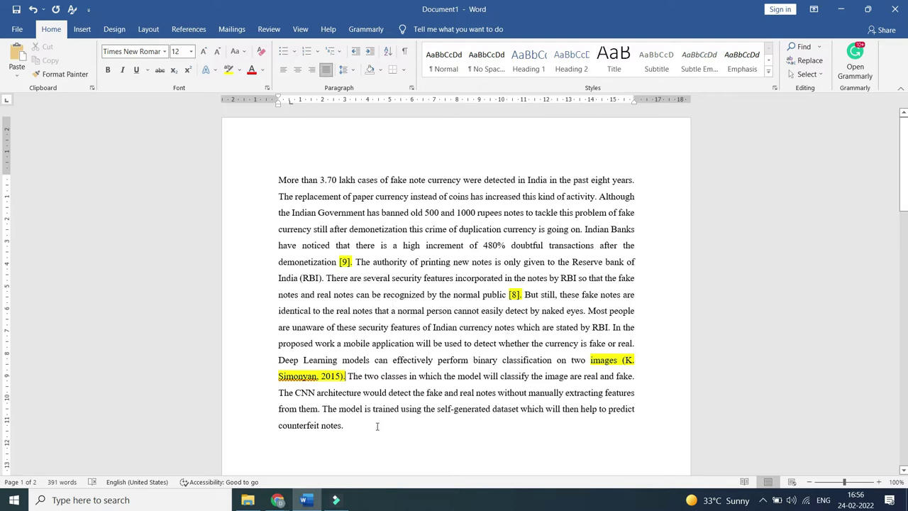
pyautogui.moveTo(366, 428); pyautogui.dragTo(282, 182)
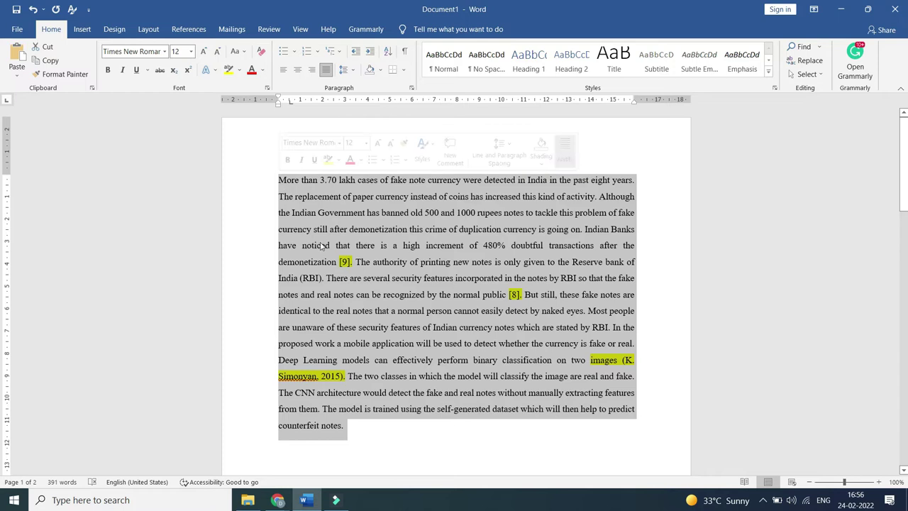
pyautogui.click(387, 287)
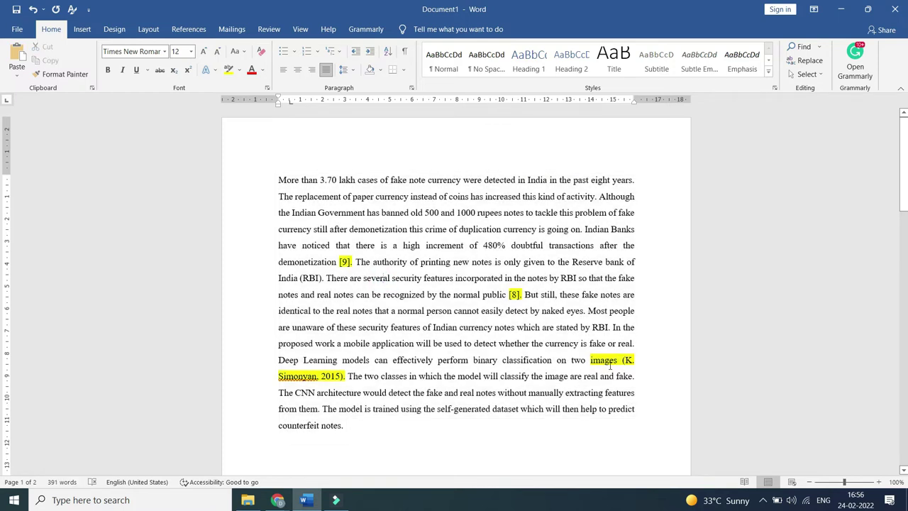
pyautogui.scroll(-10, 416, 306)
pyautogui.scroll(-5, 416, 311)
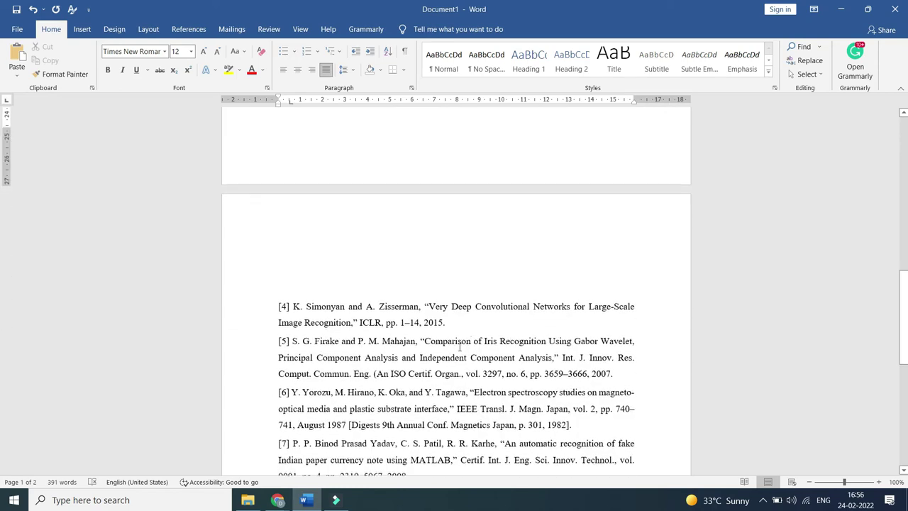
pyautogui.scroll(5, 454, 340)
pyautogui.scroll(-5, 453, 340)
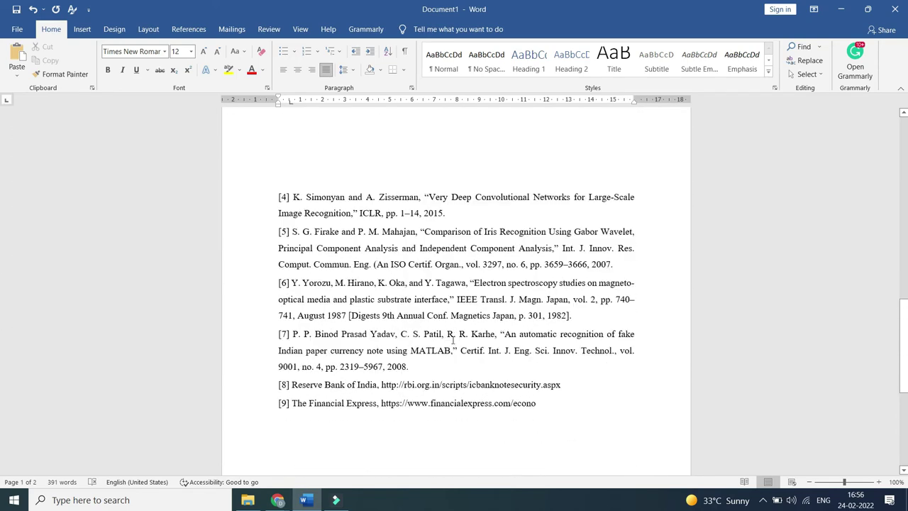
pyautogui.scroll(15, 453, 340)
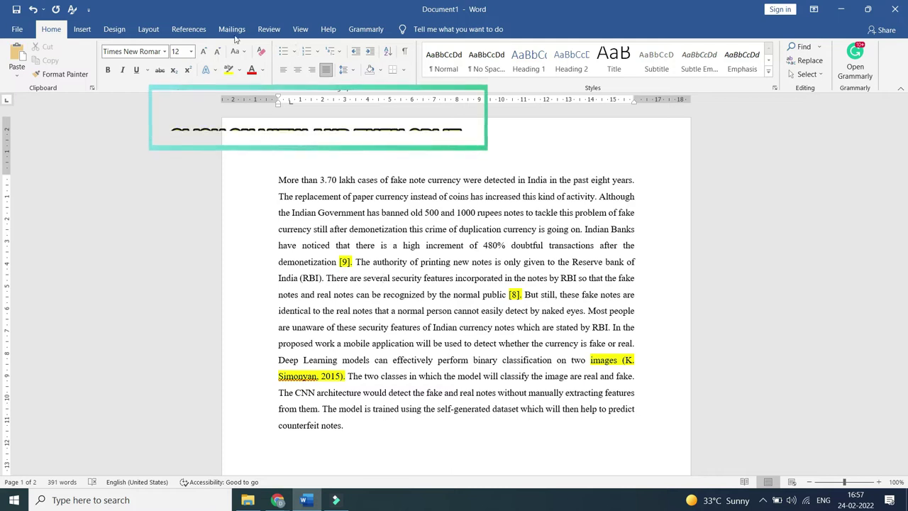
# Step: Use View > Split to show the highlighted paragraph in two stacked panes
pyautogui.click(297, 29)
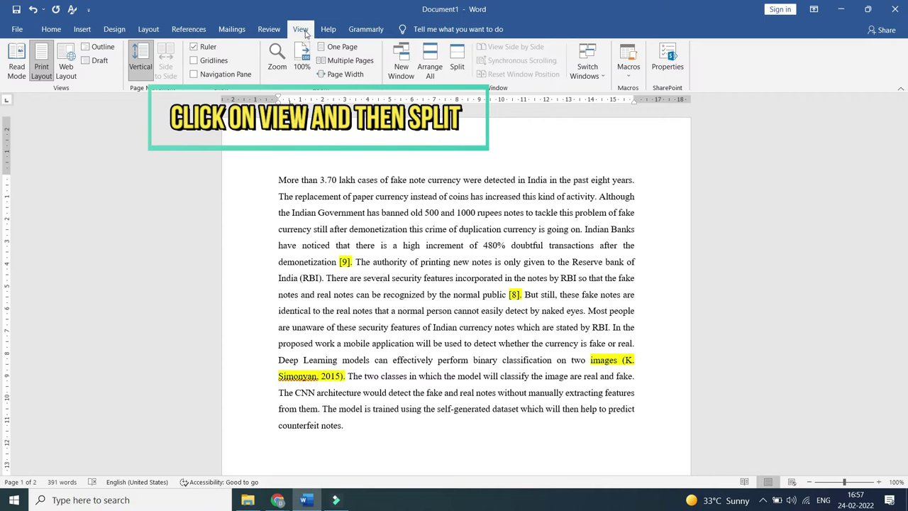
pyautogui.click(460, 66)
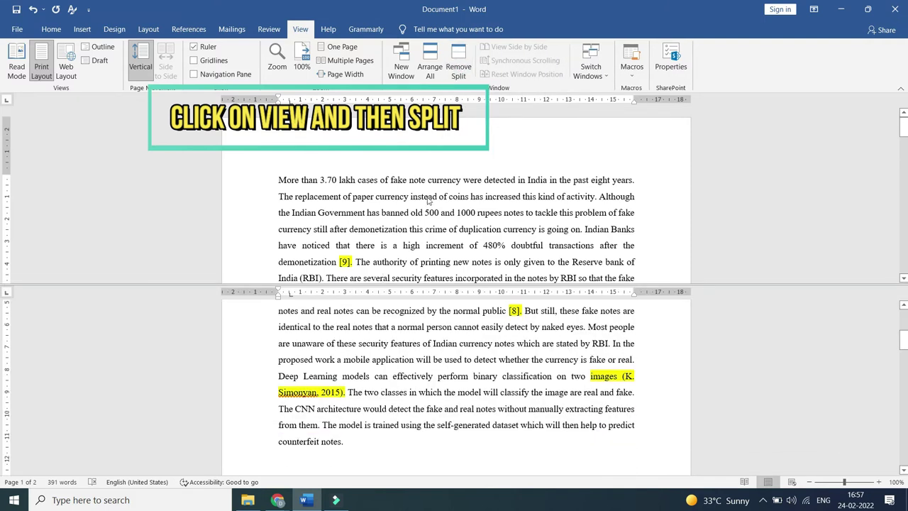
# Step: Scroll the lower pane to the page 2 reference list and select reference entries [8] and [9]
pyautogui.scroll(-1, 450, 190)
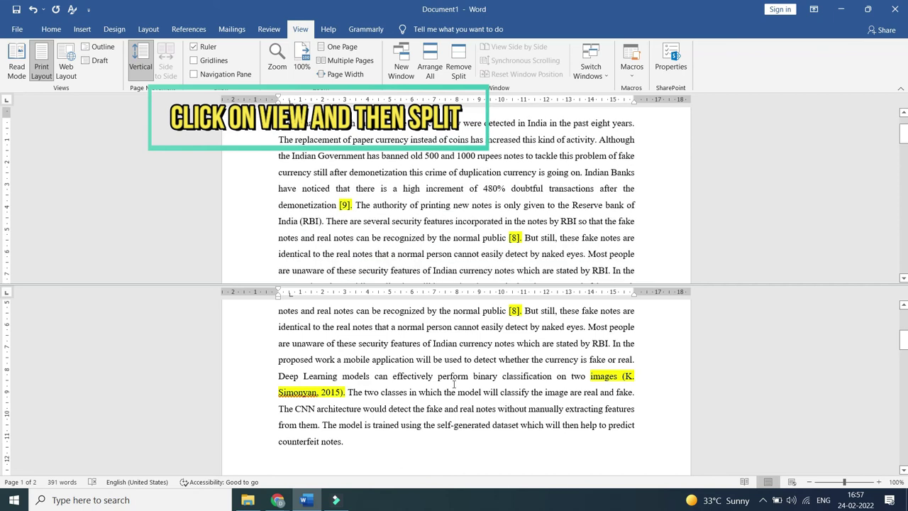
pyautogui.scroll(-3, 447, 336)
pyautogui.scroll(-5, 464, 343)
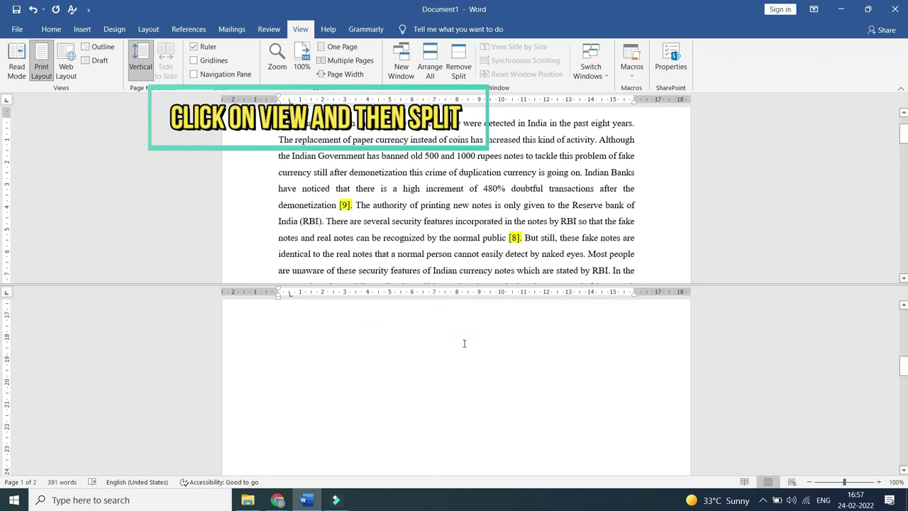
pyautogui.scroll(-1, 464, 343)
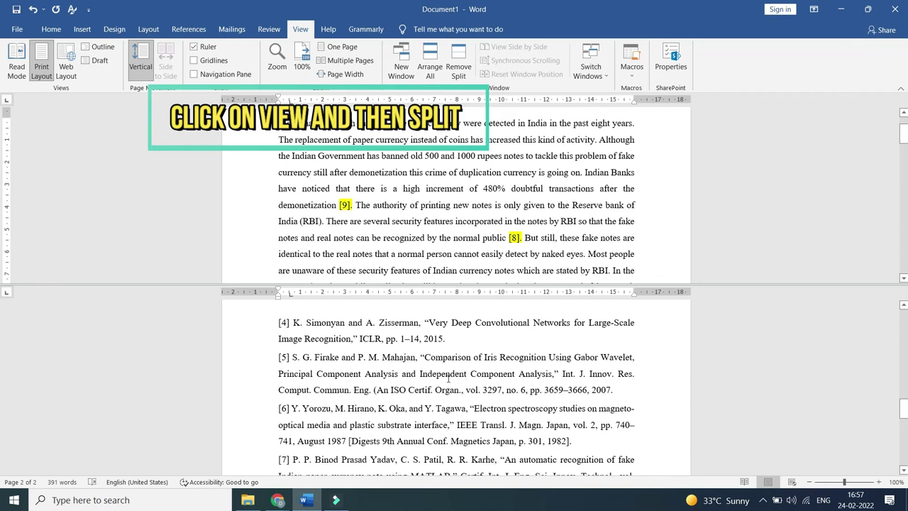
pyautogui.scroll(-2, 357, 399)
pyautogui.scroll(-3, 357, 399)
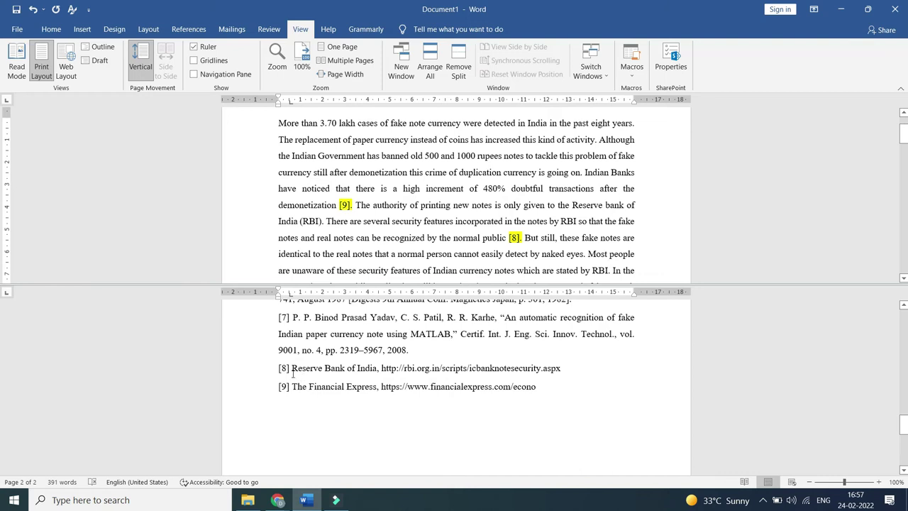
pyautogui.moveTo(279, 367); pyautogui.dragTo(560, 374)
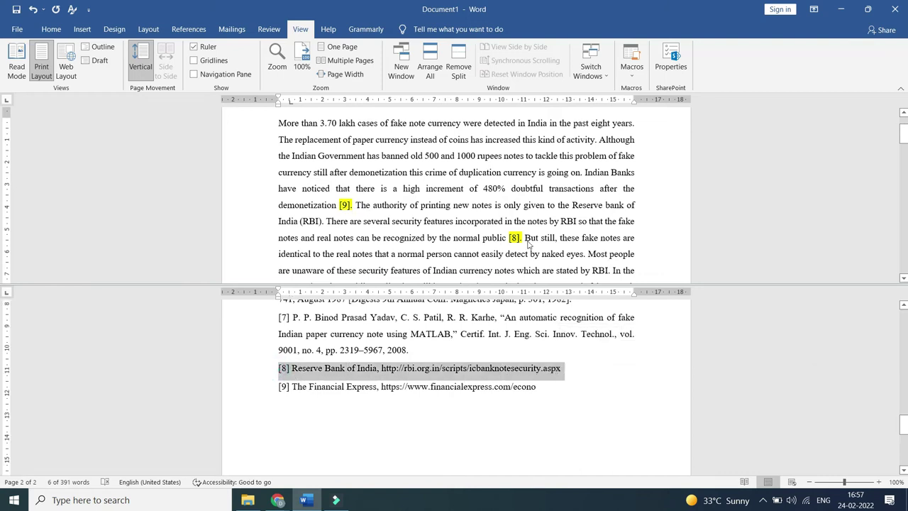
pyautogui.click(467, 368)
pyautogui.moveTo(282, 387); pyautogui.dragTo(537, 389)
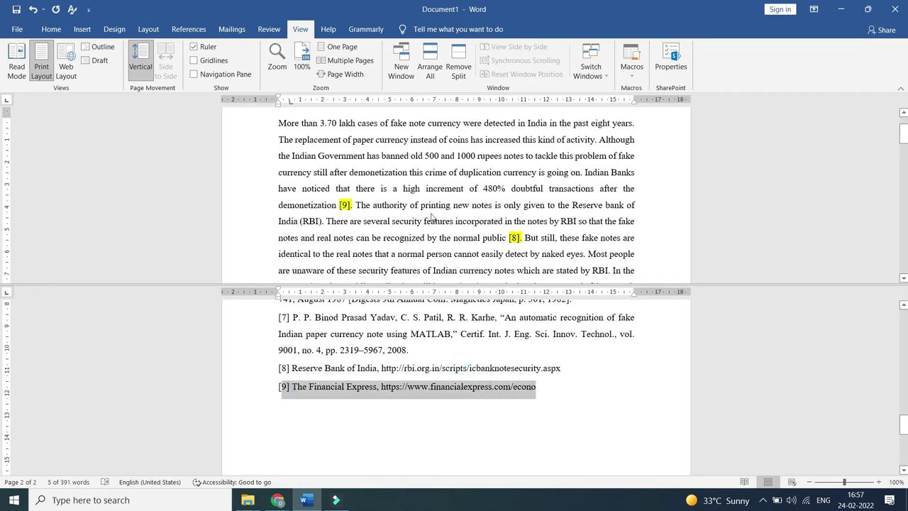
pyautogui.scroll(-2, 402, 222)
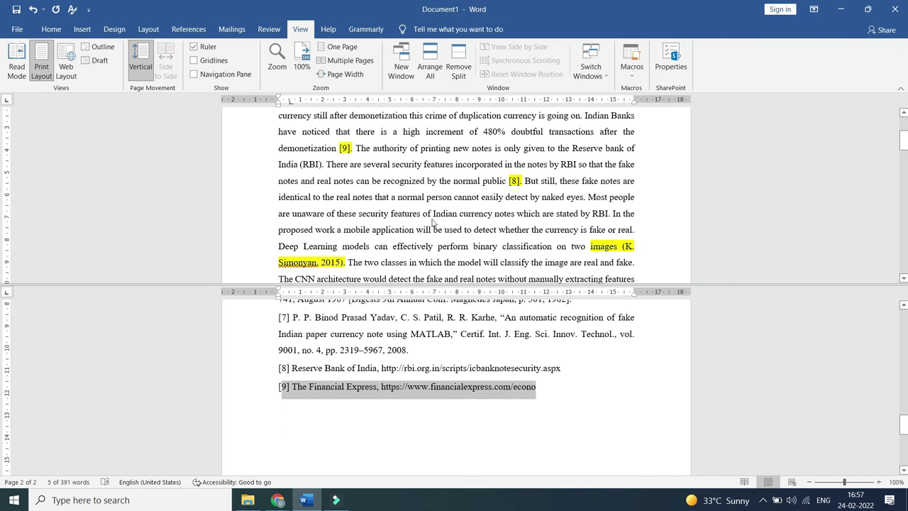
pyautogui.scroll(-1, 512, 228)
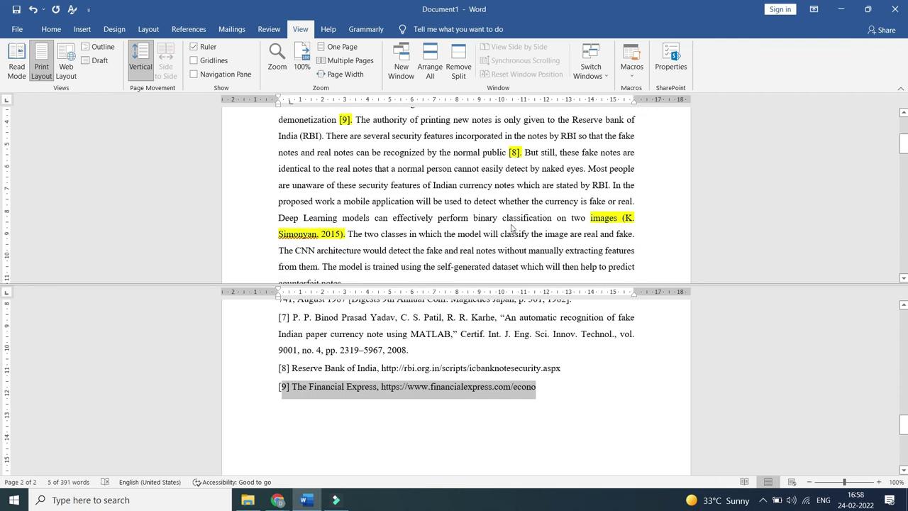
# Step: Scroll the lower pane up to reference [4] and mark its author K. Simonyan
pyautogui.click(603, 239)
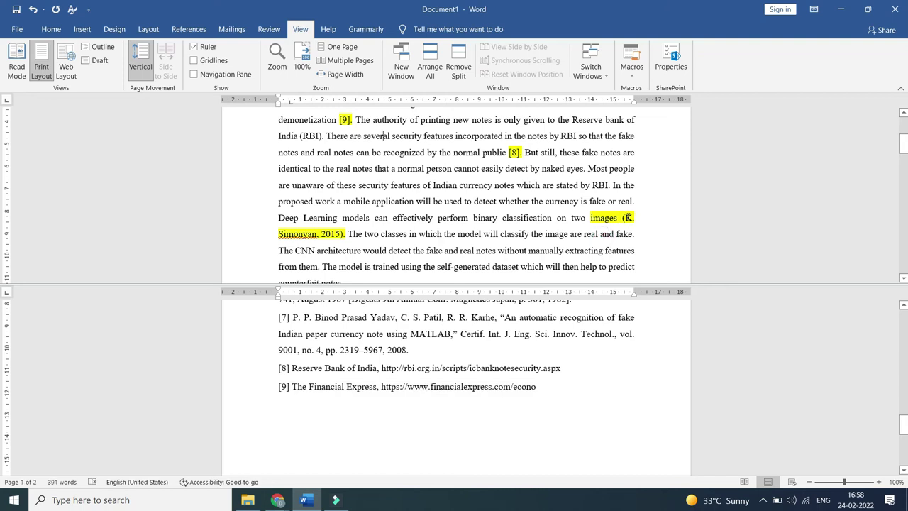
pyautogui.scroll(4, 379, 341)
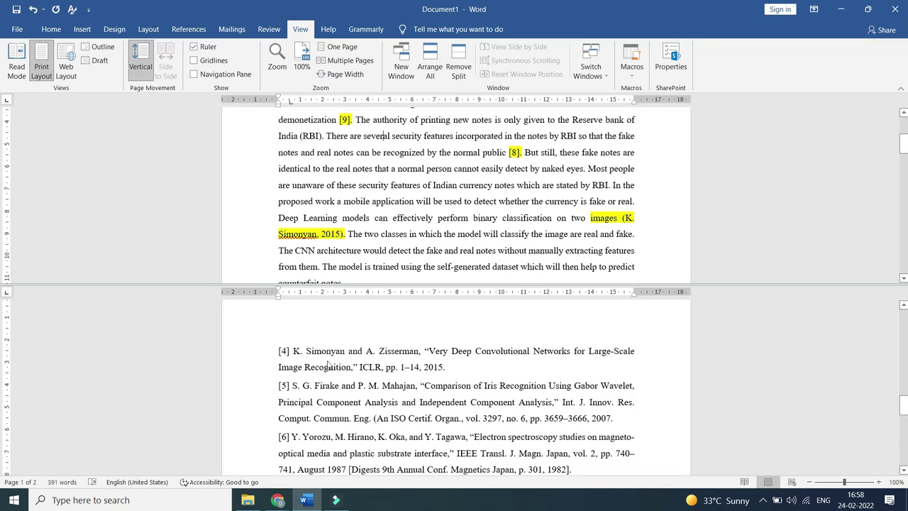
pyautogui.click(277, 353)
pyautogui.moveTo(294, 351); pyautogui.dragTo(344, 350)
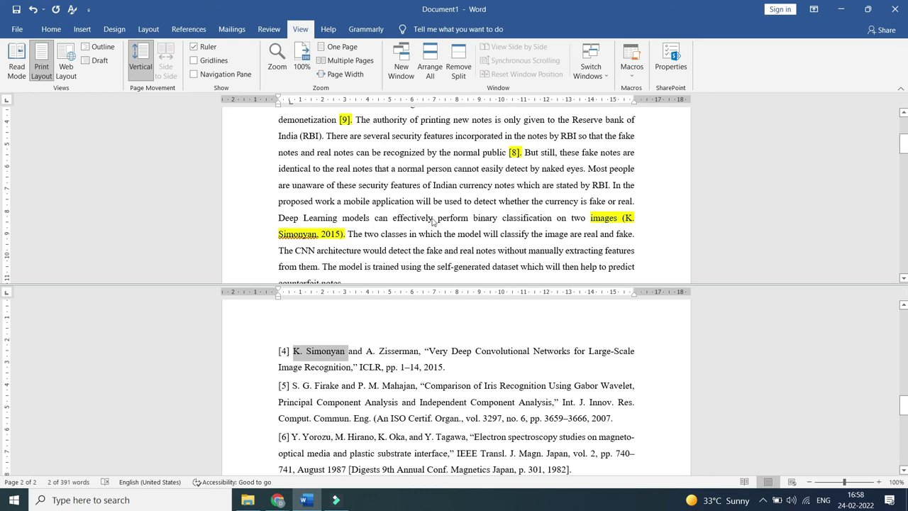
pyautogui.scroll(4, 434, 221)
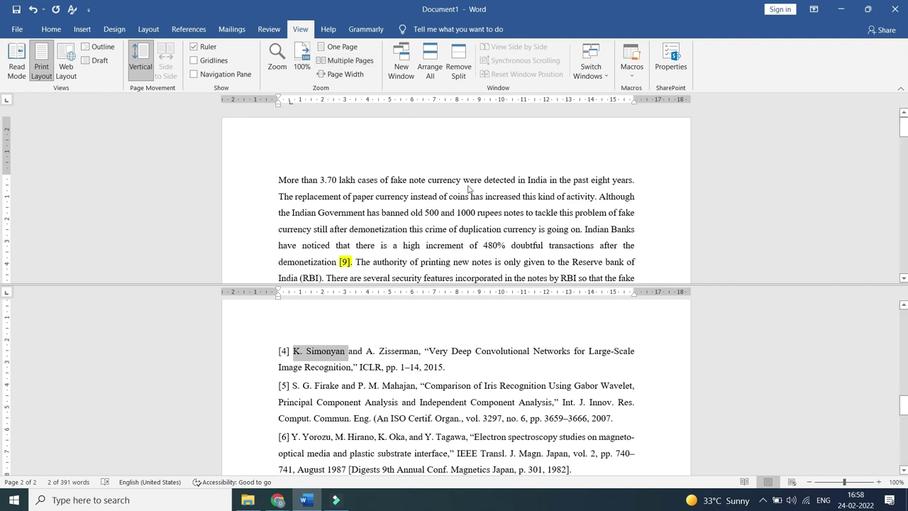
pyautogui.scroll(-1, 637, 358)
pyautogui.click(636, 359)
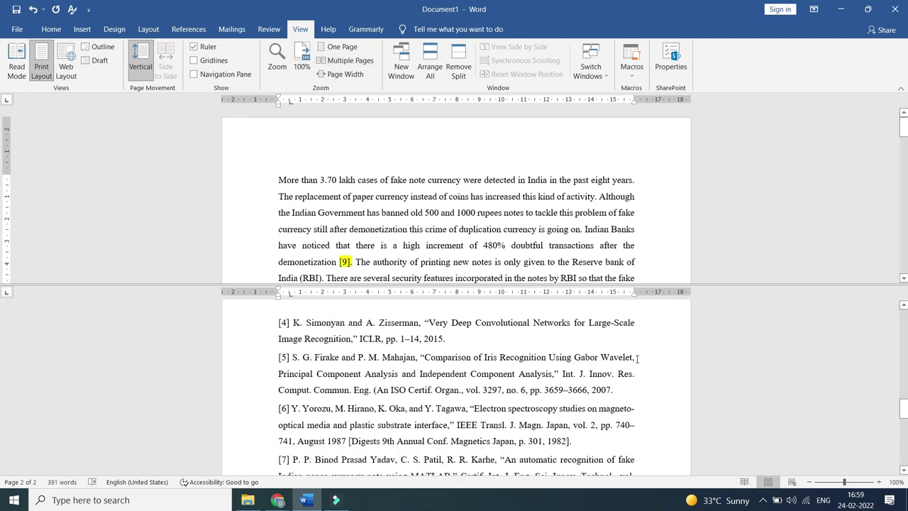